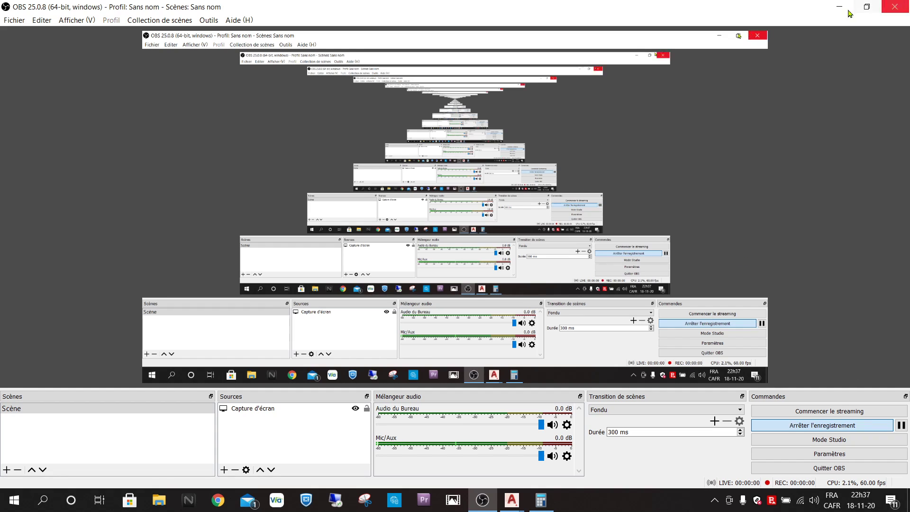
- Minimize OBS Studio to reveal the AutoCAD drawing with the teal hip roof
left_click(840, 6)
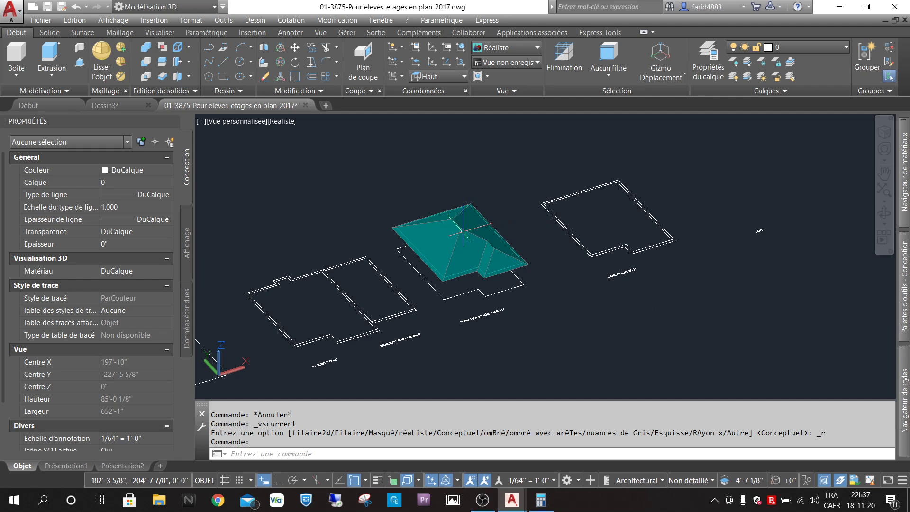
scroll(418, 210, "up", 5)
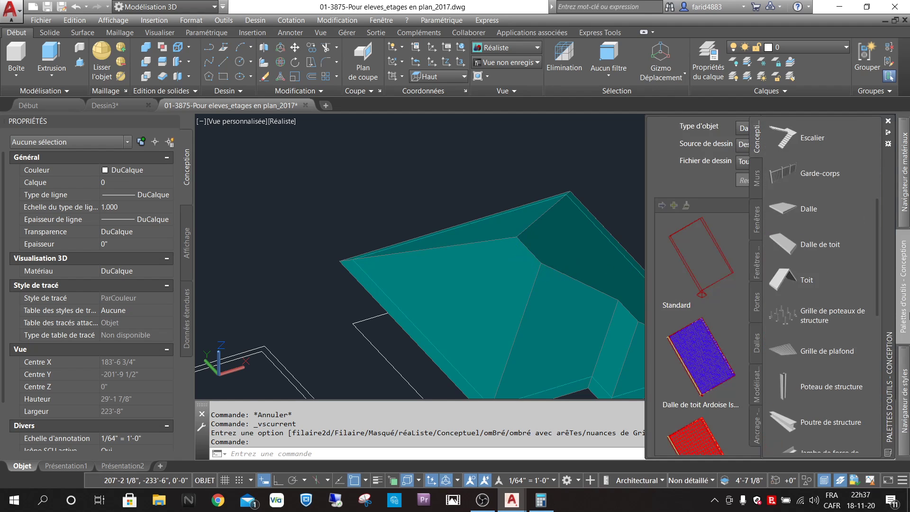
left_click(809, 287)
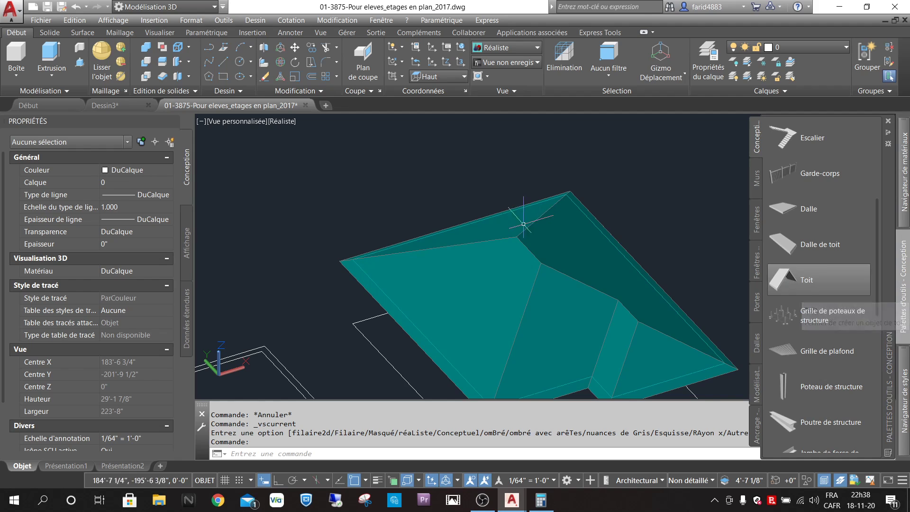
left_click(522, 207)
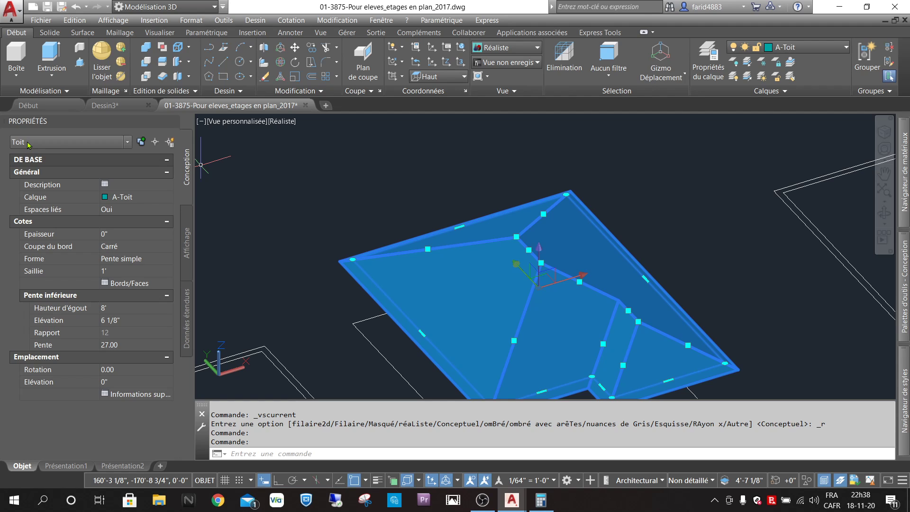
key("Escape")
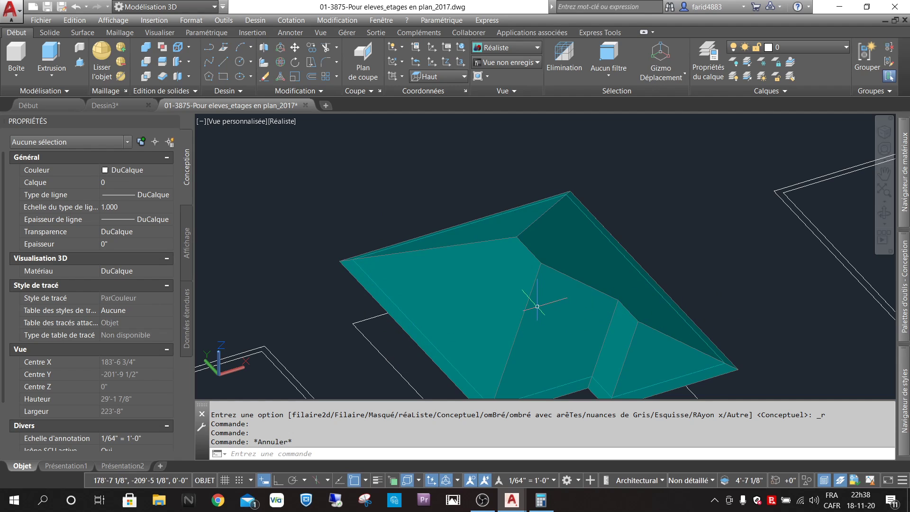
- Delete the existing roof solid and bring the floor outline into view
left_click(527, 247)
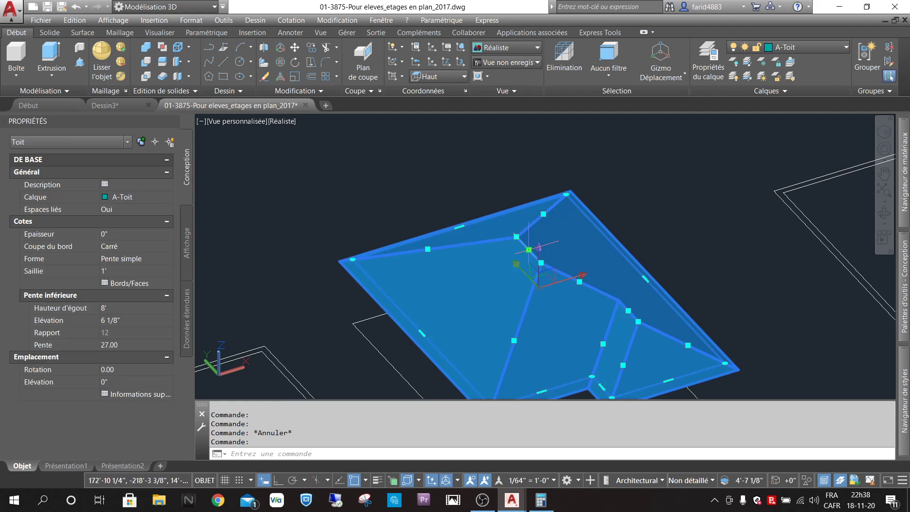
key("Delete")
middle_click_drag(533, 260, 533, 163)
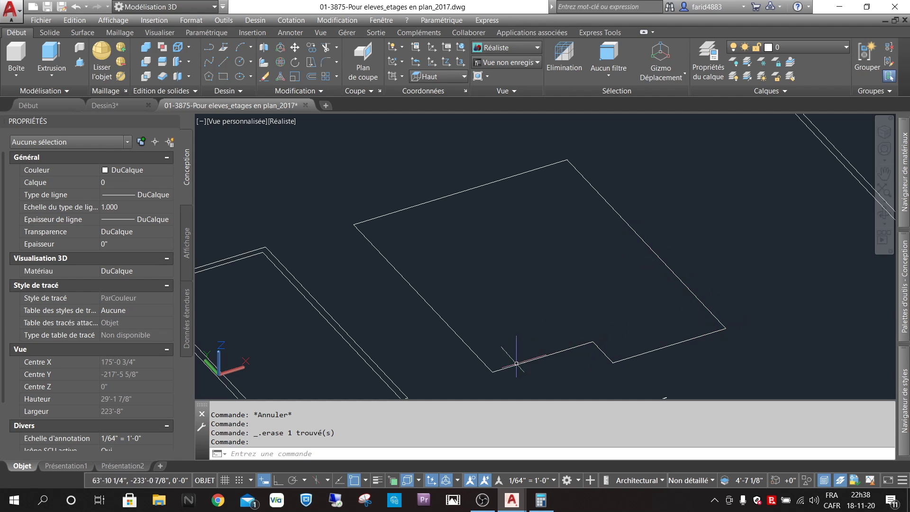
scroll(533, 270, "down", 5)
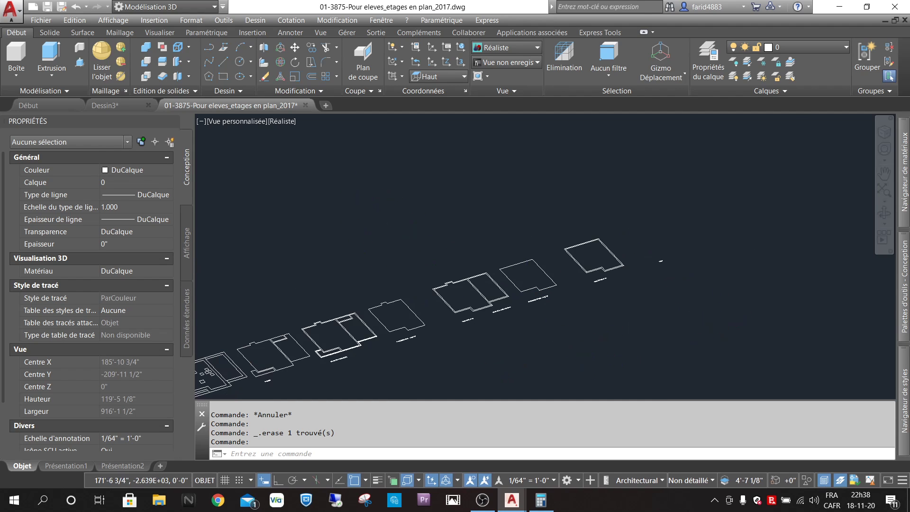
scroll(553, 275, "up", 2)
scroll(554, 275, "up", 2)
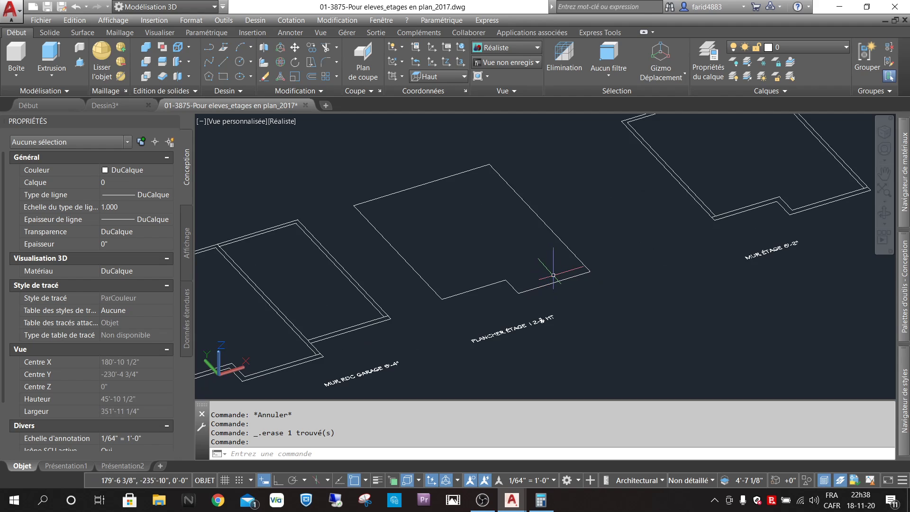
middle_click_drag(550, 274, 558, 292)
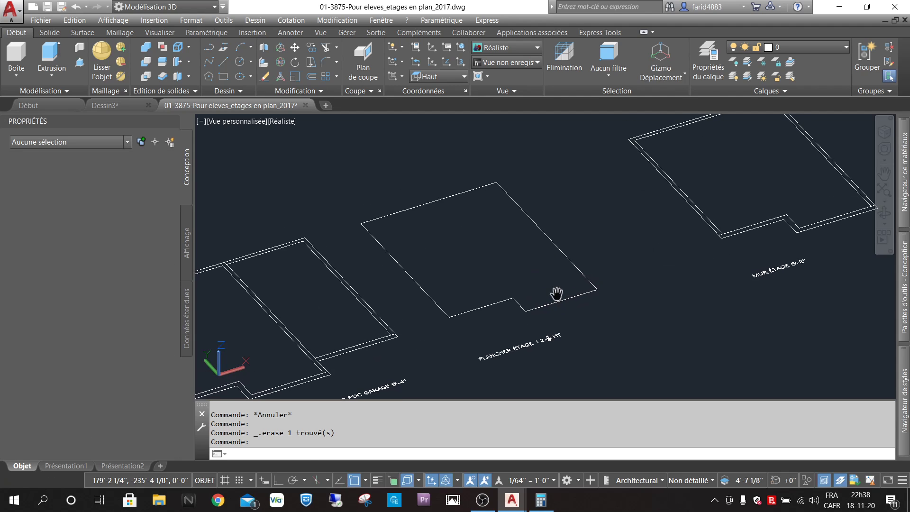
- Join the floor outline's 7 segments into one closed polyline with JOIN
left_click(523, 306)
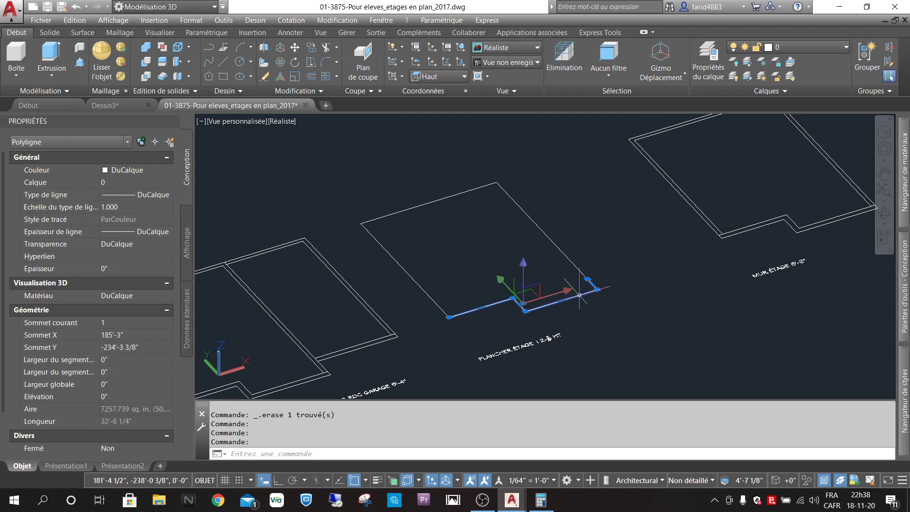
left_click(604, 247)
left_click(572, 305)
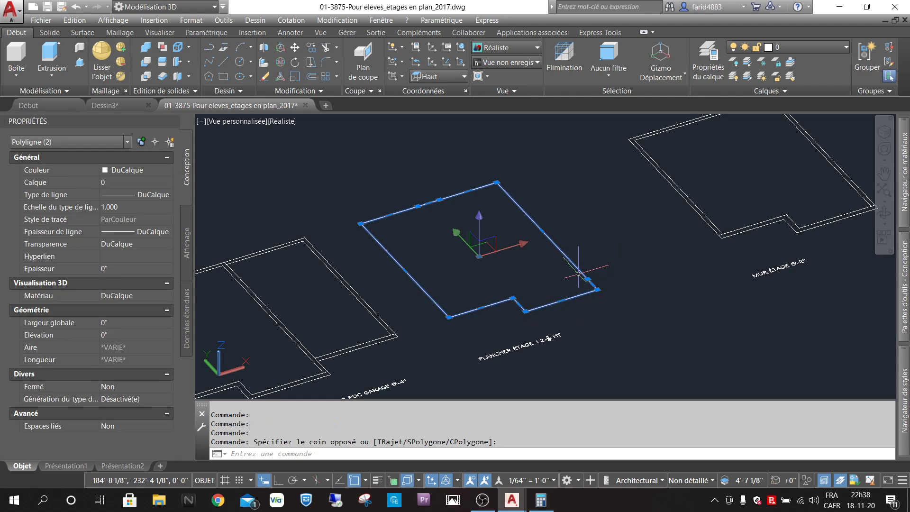
type("J")
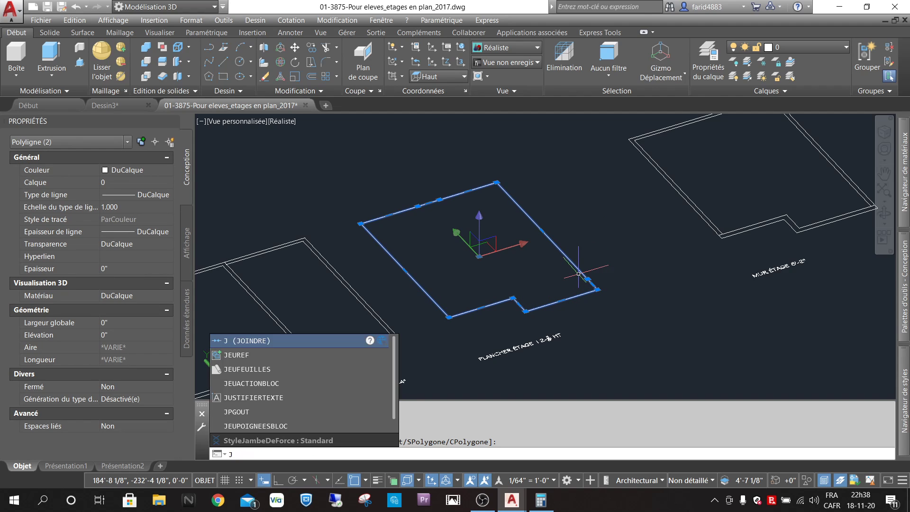
key("Return")
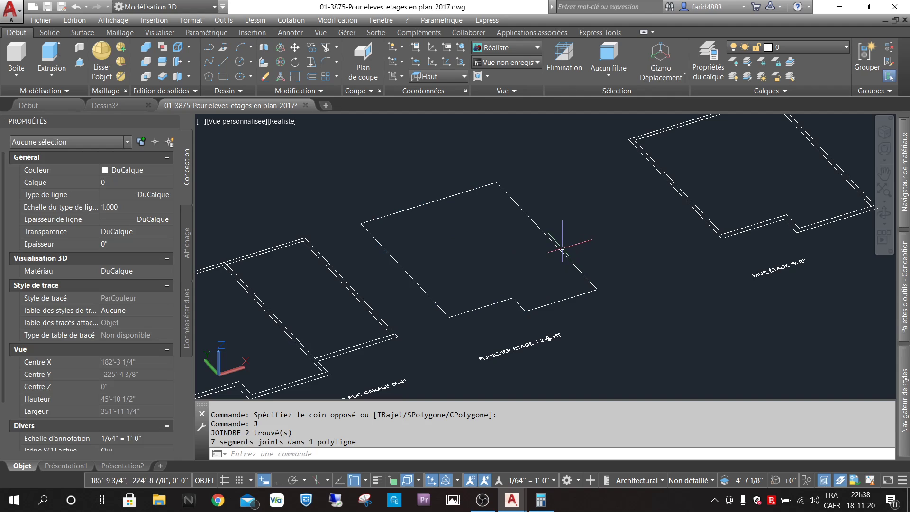
left_click(562, 249)
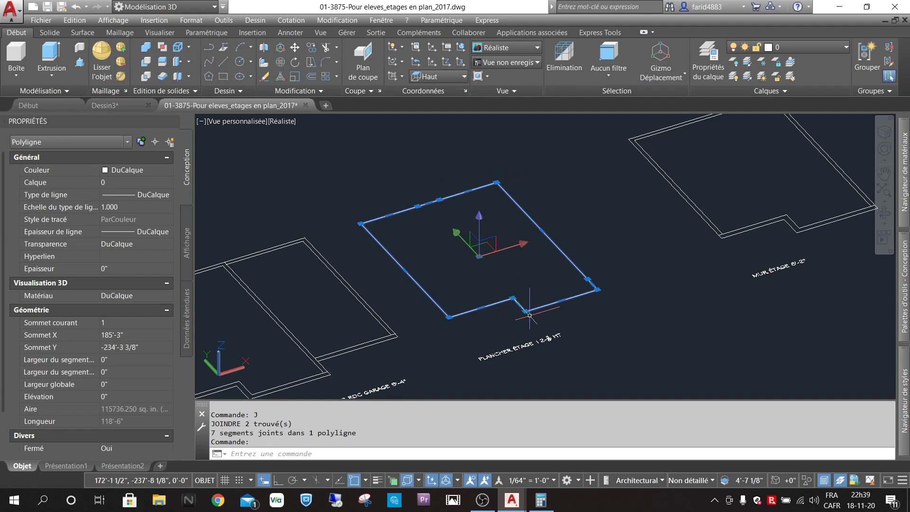
key("Escape")
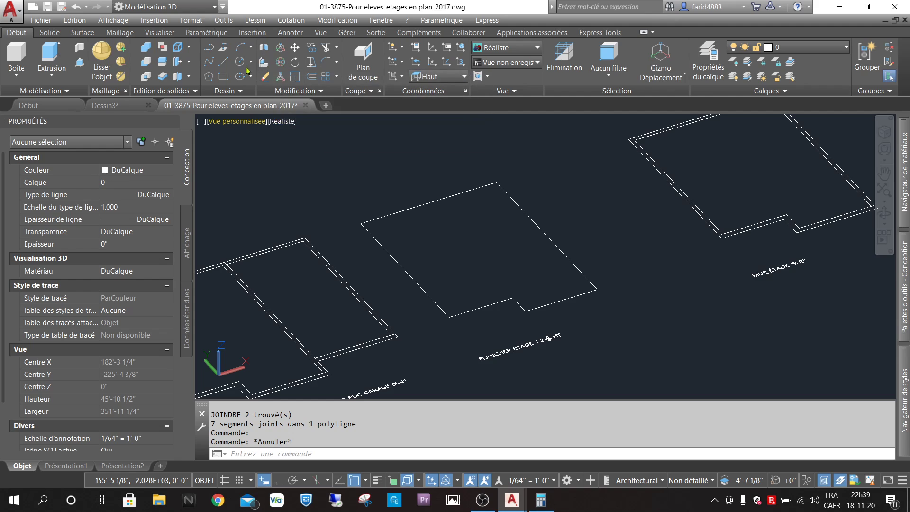
- Offset the closed floor polyline 24 units outward to form the overhang outline
left_click(311, 77)
type("24")
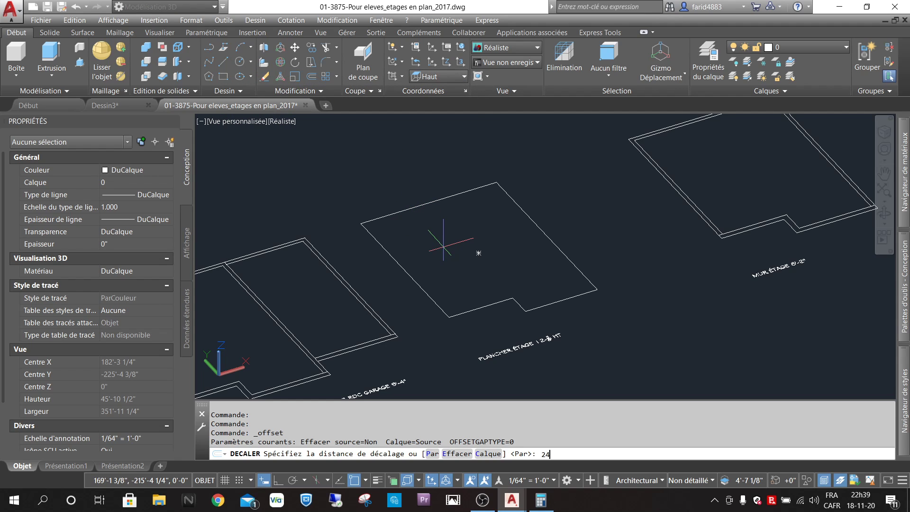
key("Return")
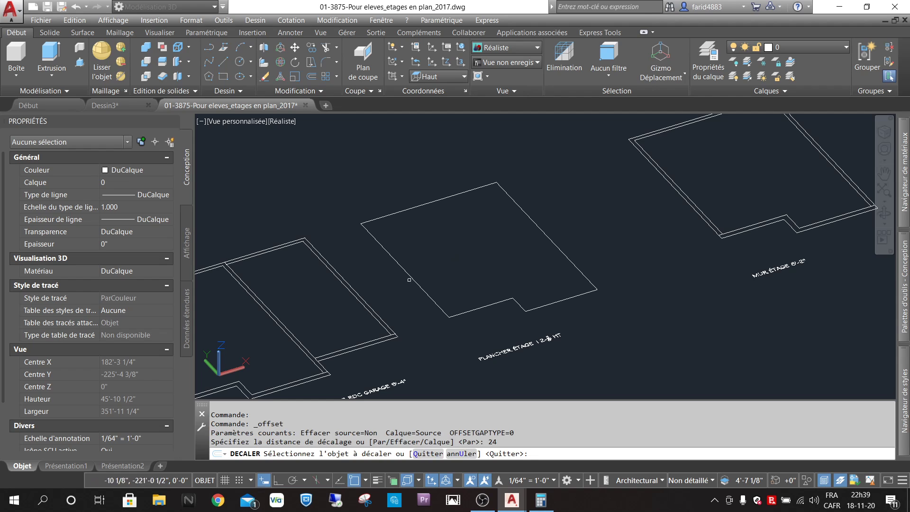
left_click(412, 276)
left_click(395, 291)
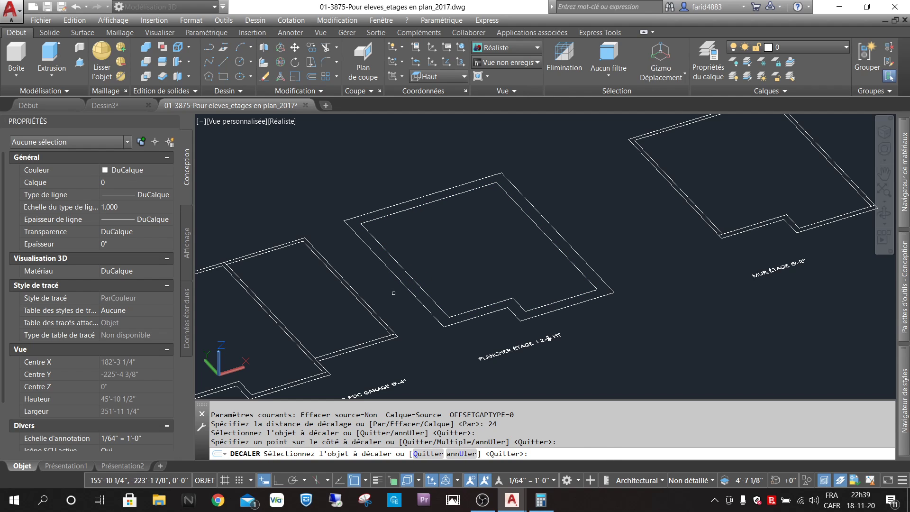
key("Return")
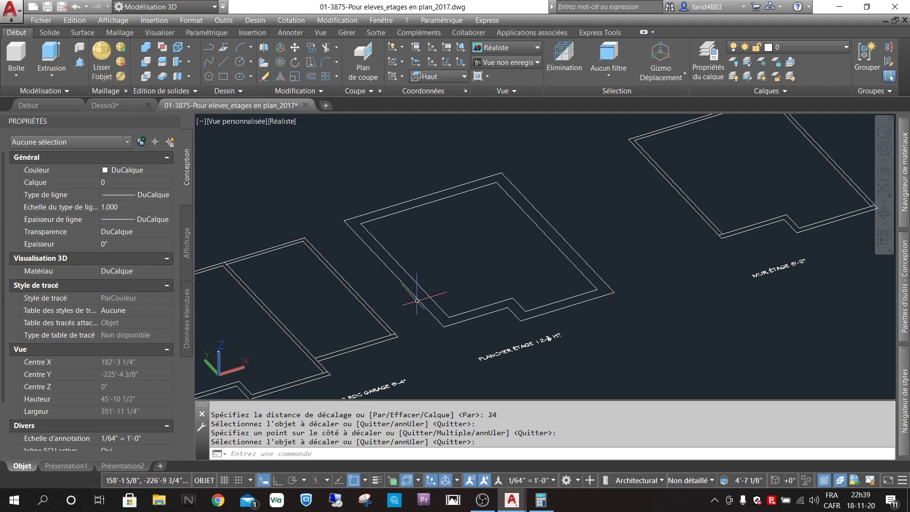
mouse_move(106, 105)
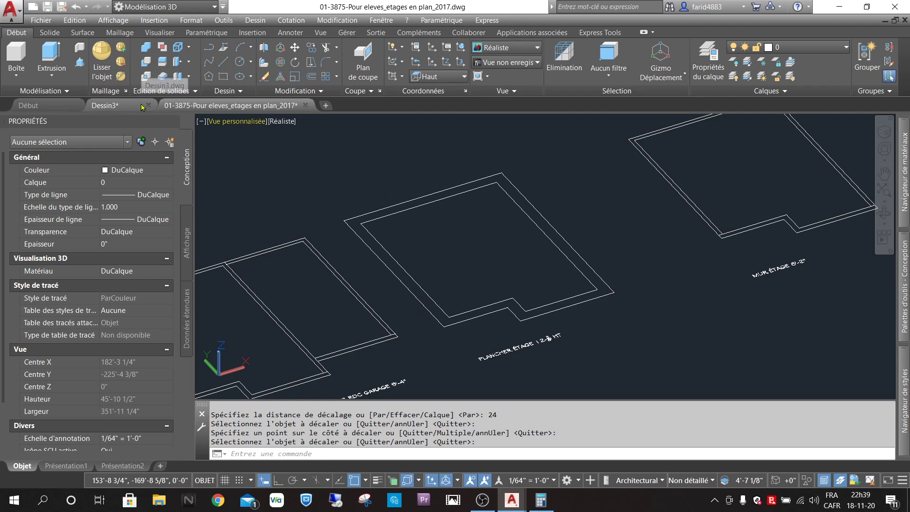
left_click(127, 106)
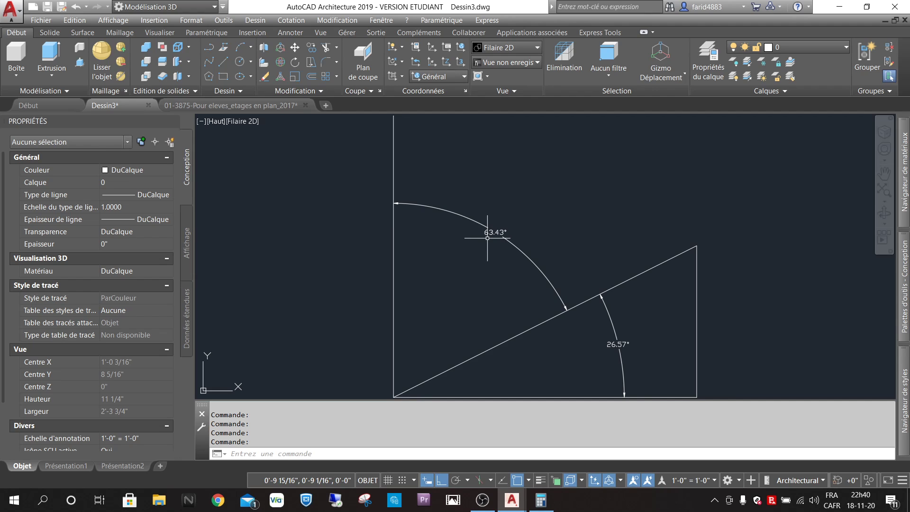
left_click(233, 105)
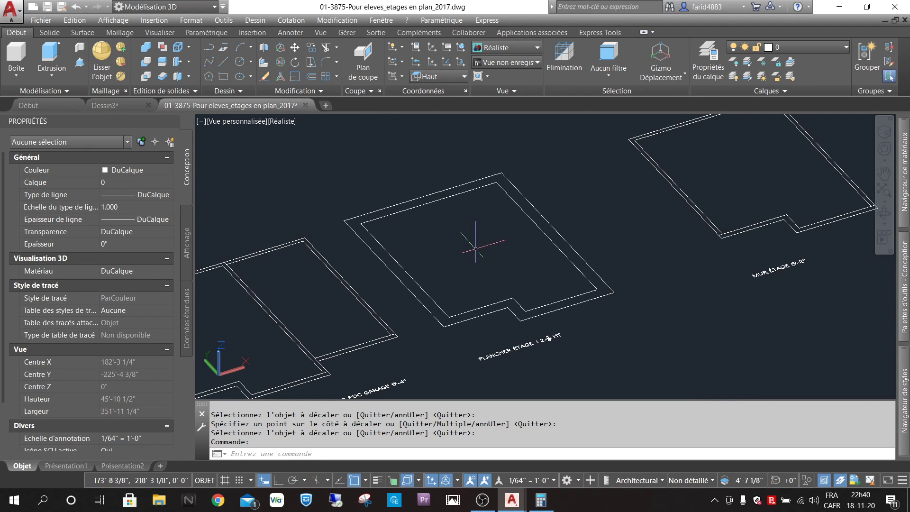
- Extrude the outer offset outline 2' high with a 63° taper angle
left_click(49, 51)
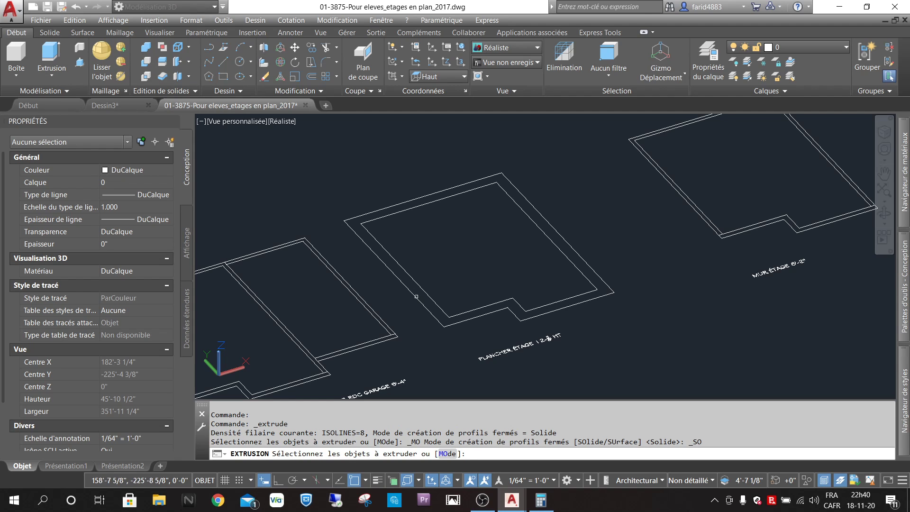
left_click(416, 297)
key("Return")
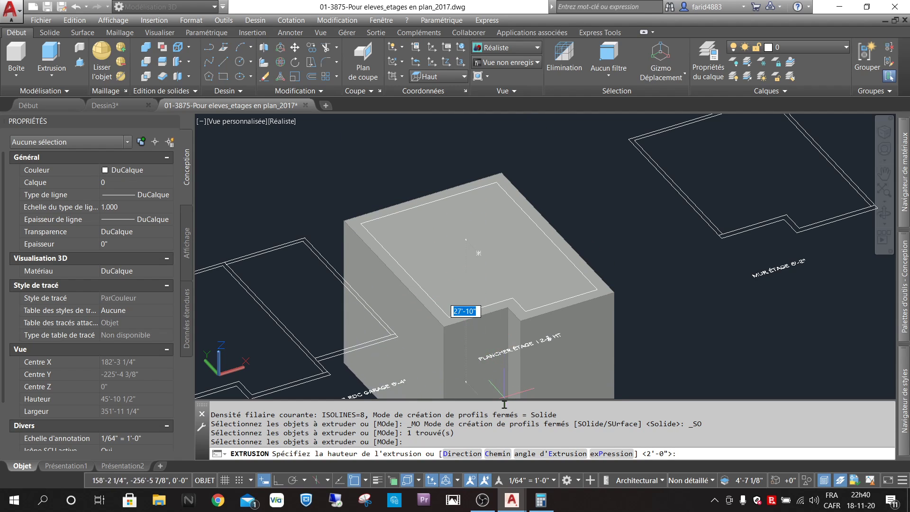
left_click(545, 454)
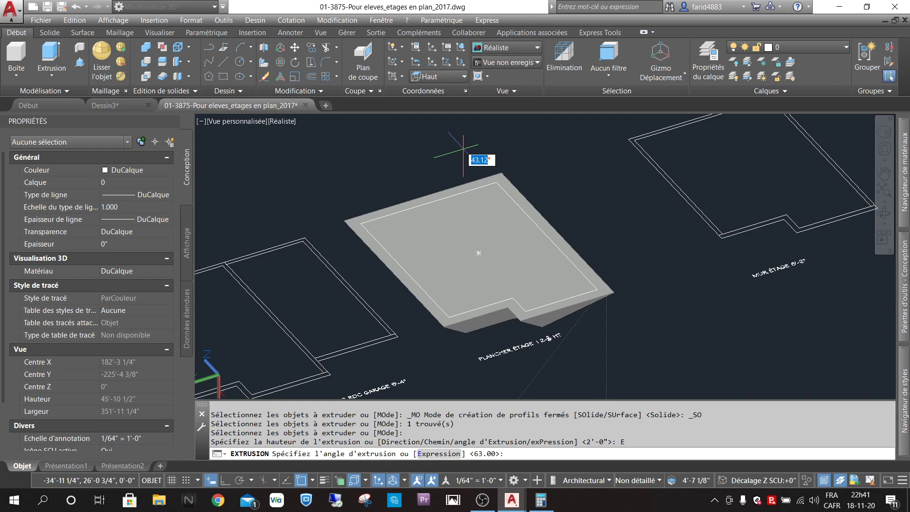
type("2")
key("Return")
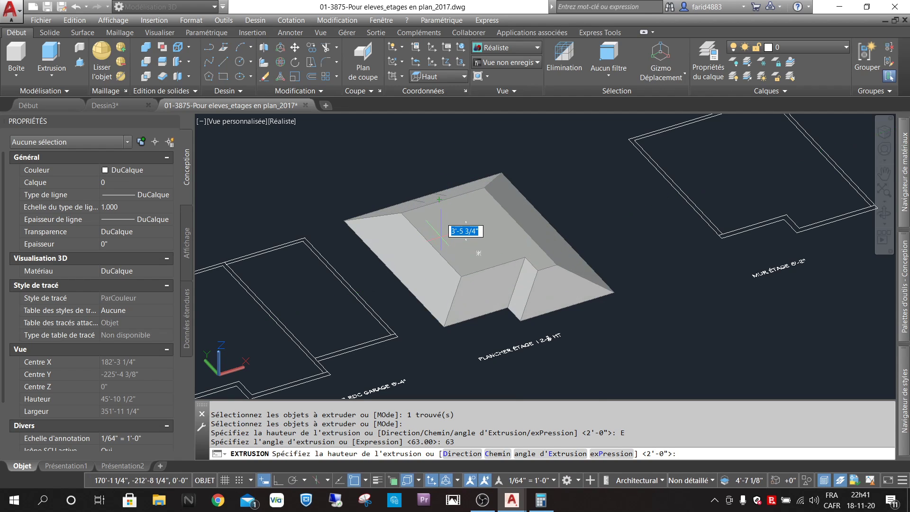
type("2")
key("Return")
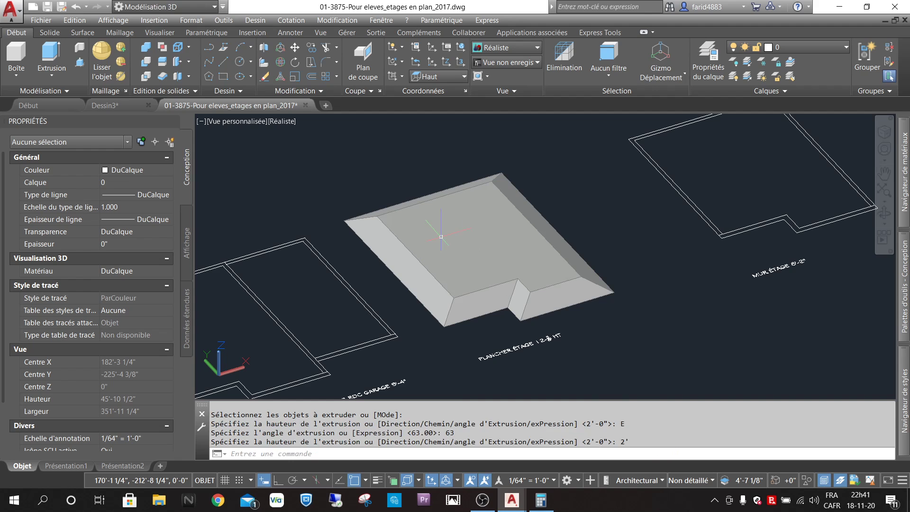
middle_click_drag(542, 251, 536, 252, "shift")
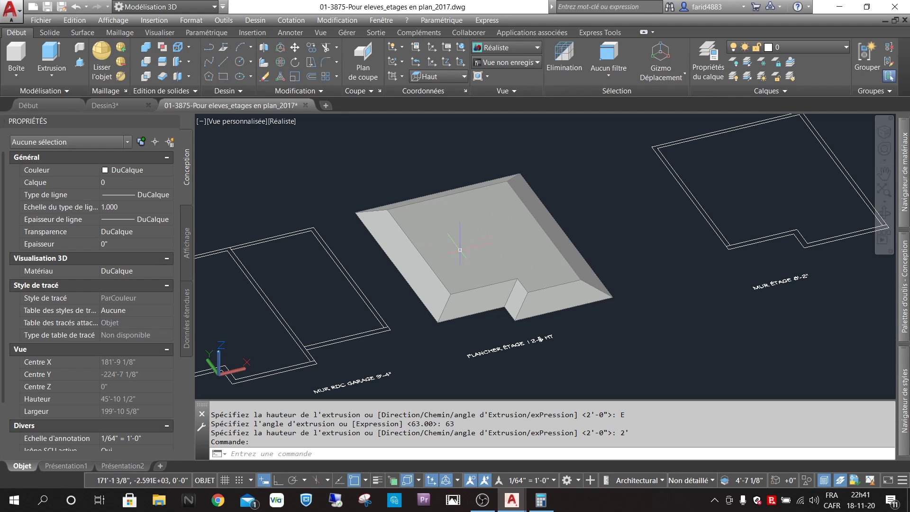
- Start Extrude Faces and select the slab's flat top face
left_click(189, 64)
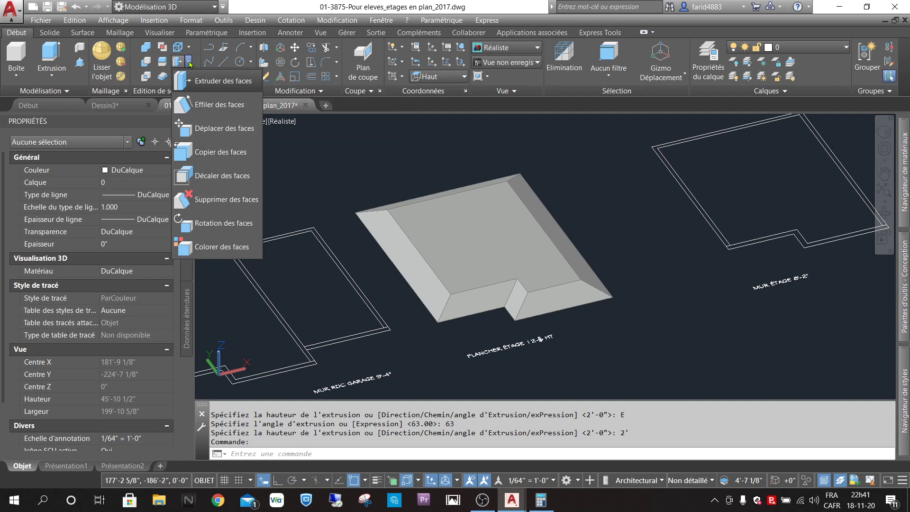
left_click(190, 64)
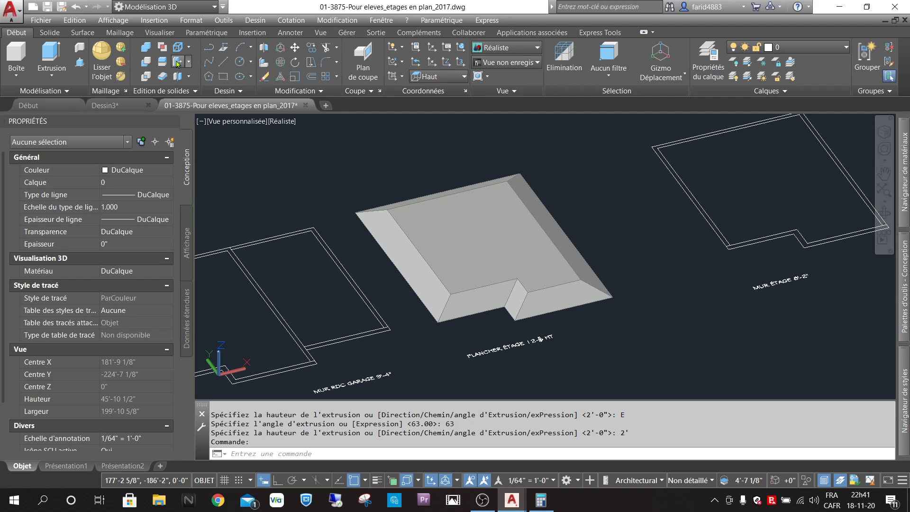
left_click(177, 64)
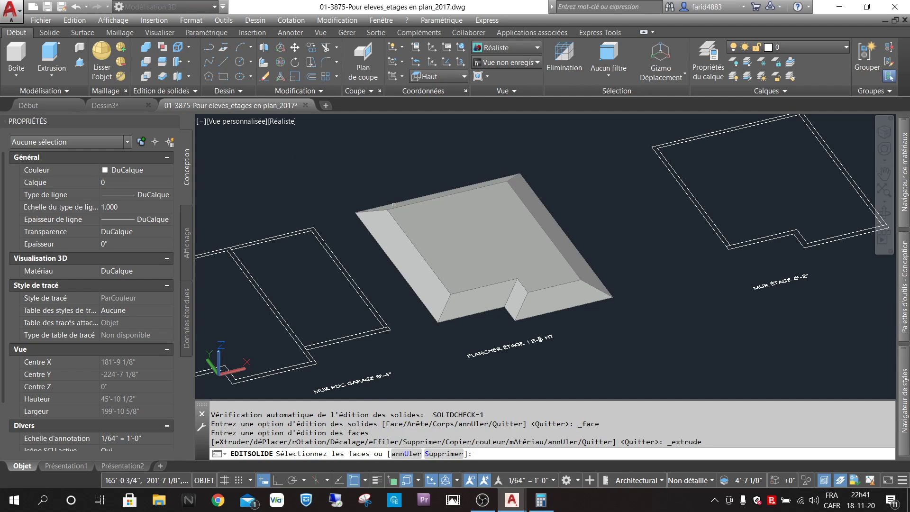
left_click(459, 245)
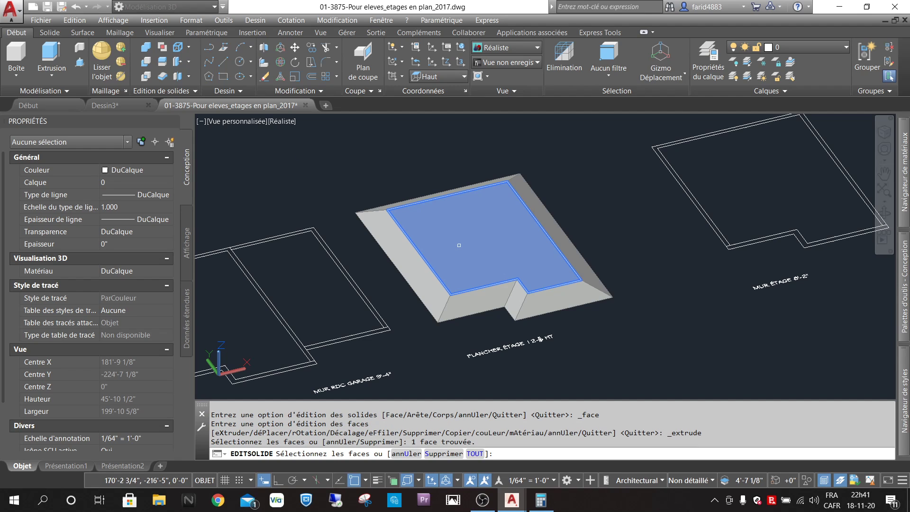
key("Return")
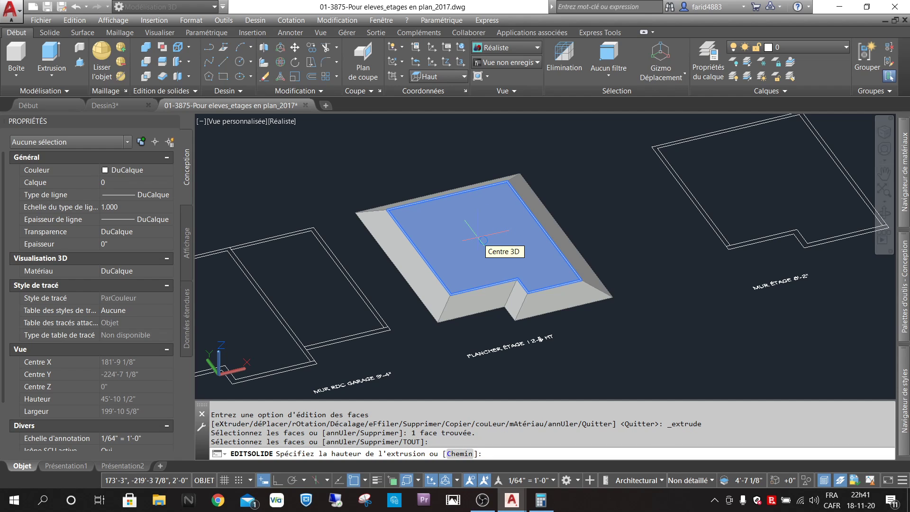
- With Ortho on, extrude the top face straight up with the 63° taper
key("F8")
left_click(484, 240)
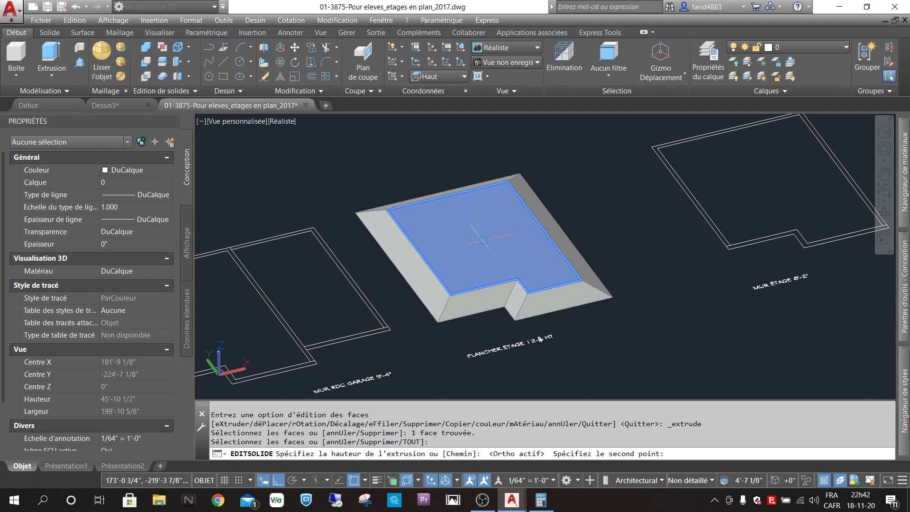
scroll(480, 246, "down", 5)
scroll(480, 231, "up", 5)
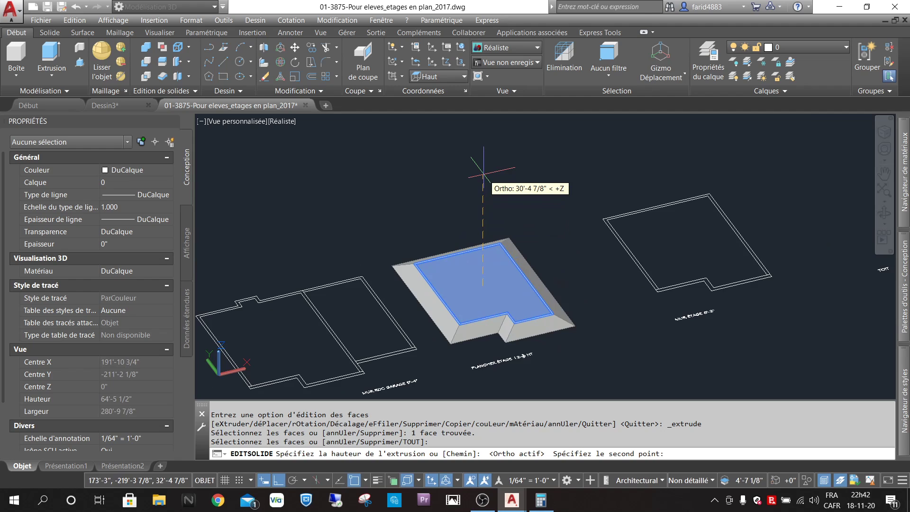
left_click(483, 141)
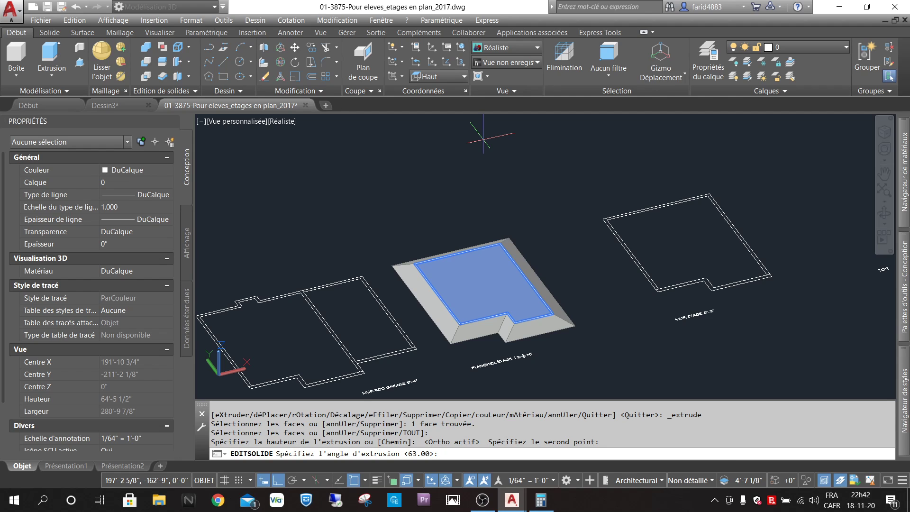
key("Return")
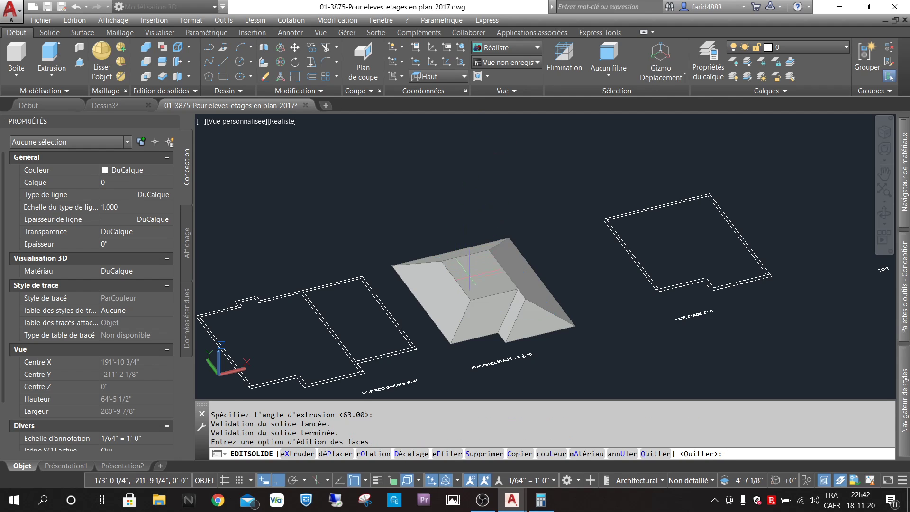
scroll(469, 275, "up", 3)
scroll(472, 270, "down", 2)
scroll(474, 268, "down", 2)
scroll(506, 263, "up", 3)
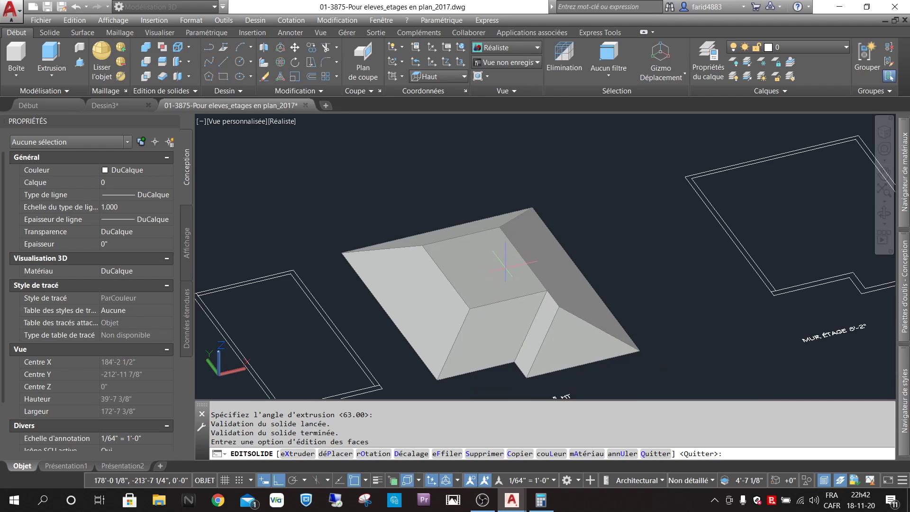
- Extrude the small remaining top face upward at a 63° taper to form the ridge
left_click(177, 62)
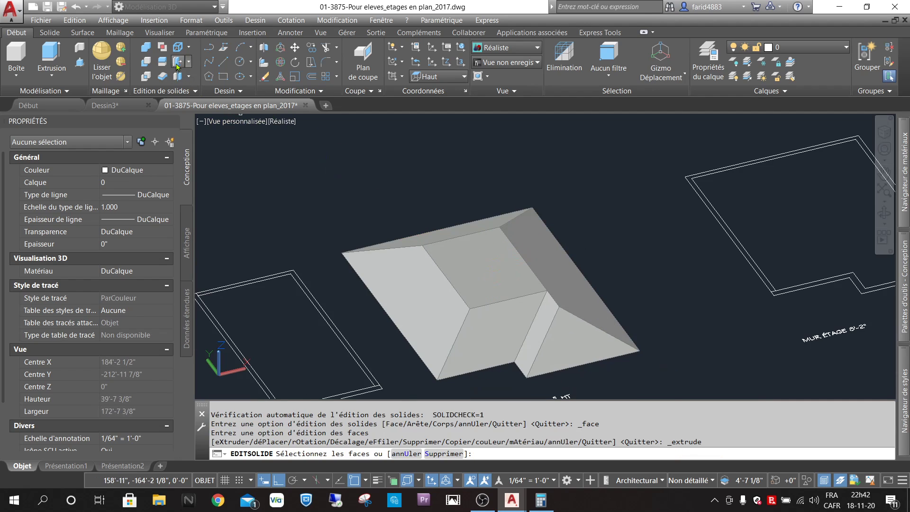
left_click(477, 266)
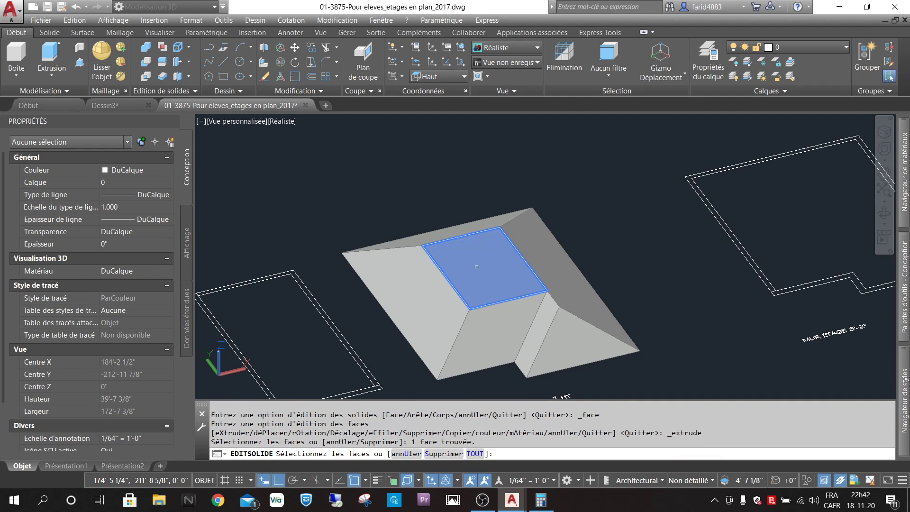
key("Return")
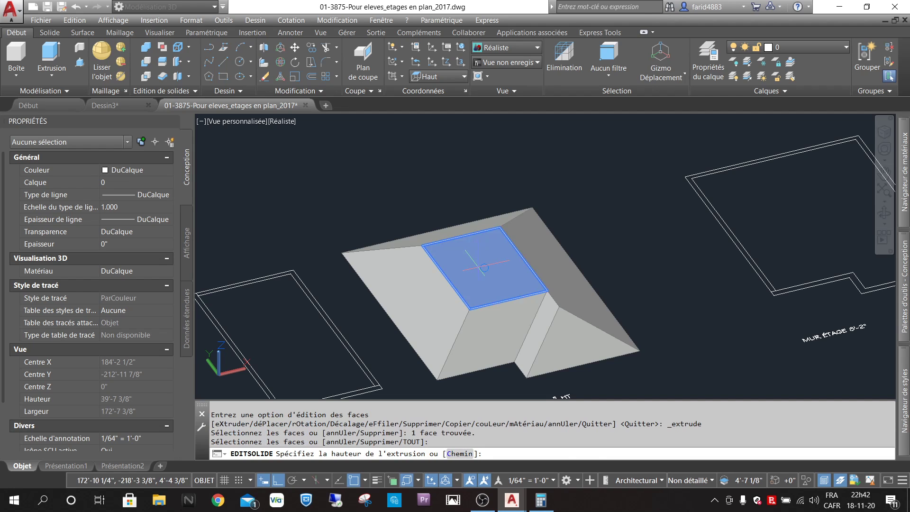
left_click(483, 268)
left_click(483, 138)
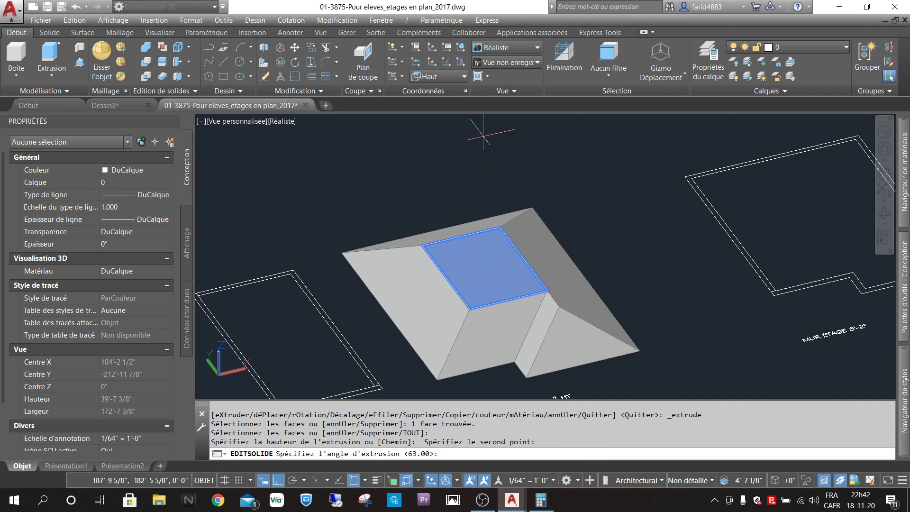
key("Return")
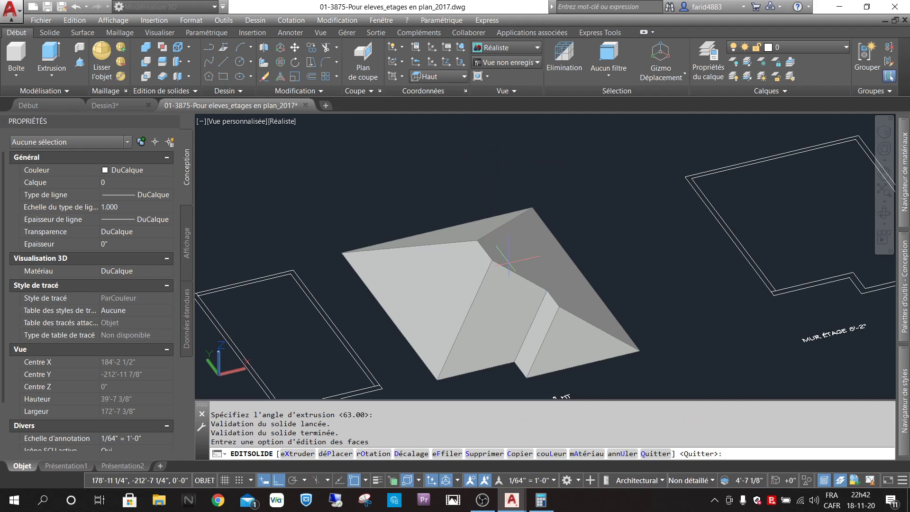
mouse_move(542, 268)
middle_mouse_down("shift")
mouse_move(589, 254)
mouse_move(589, 223)
mouse_move(487, 287)
mouse_move(536, 320)
mouse_move(583, 257)
mouse_move(526, 241)
mouse_move(500, 271)
mouse_move(553, 293)
mouse_move(565, 254)
mouse_move(512, 274)
mouse_move(506, 238)
middle_mouse_up("shift")
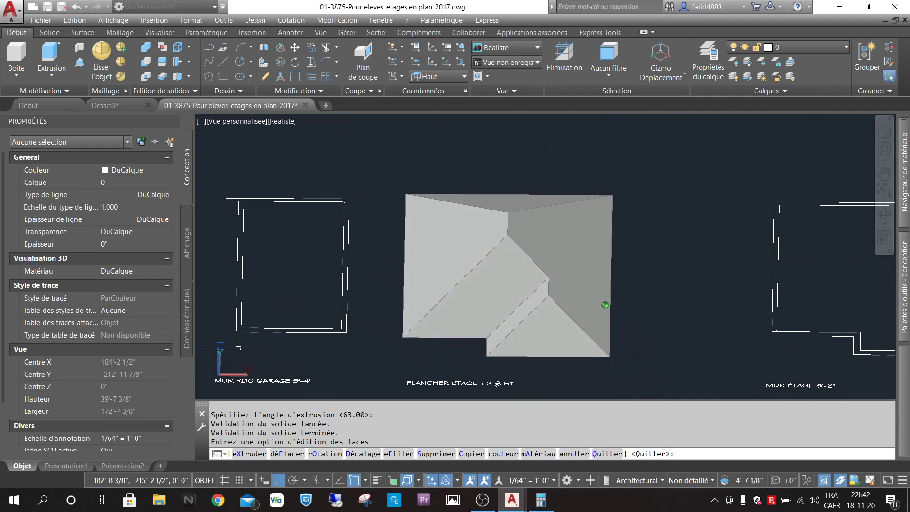
- Exit SOLIDEDIT and orbit the finished hip roof to a tilted 3D view
key("Return")
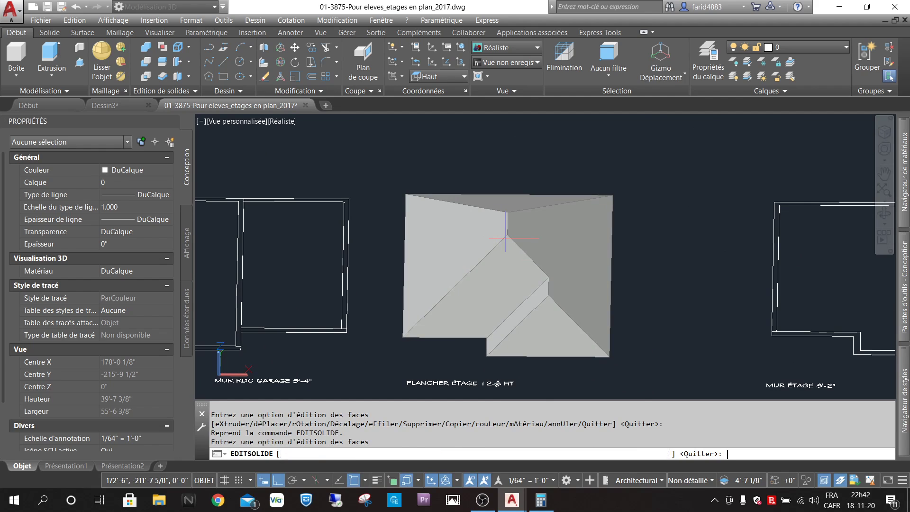
key("Escape")
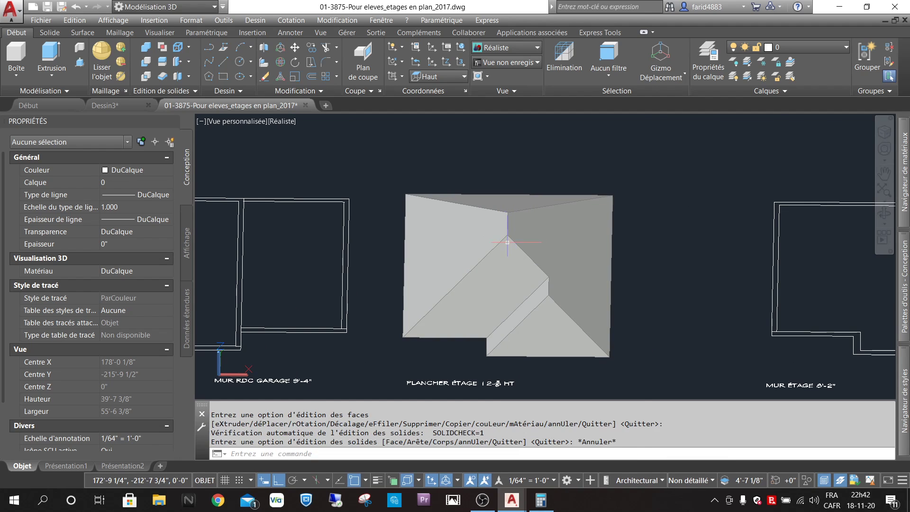
left_click(561, 255)
mouse_move(561, 255)
middle_mouse_down("shift")
mouse_move(553, 274)
mouse_move(658, 242)
mouse_move(471, 243)
mouse_move(512, 291)
mouse_move(601, 246)
mouse_move(556, 270)
mouse_move(496, 264)
mouse_move(559, 285)
mouse_move(604, 264)
middle_mouse_up("shift")
left_click(512, 244)
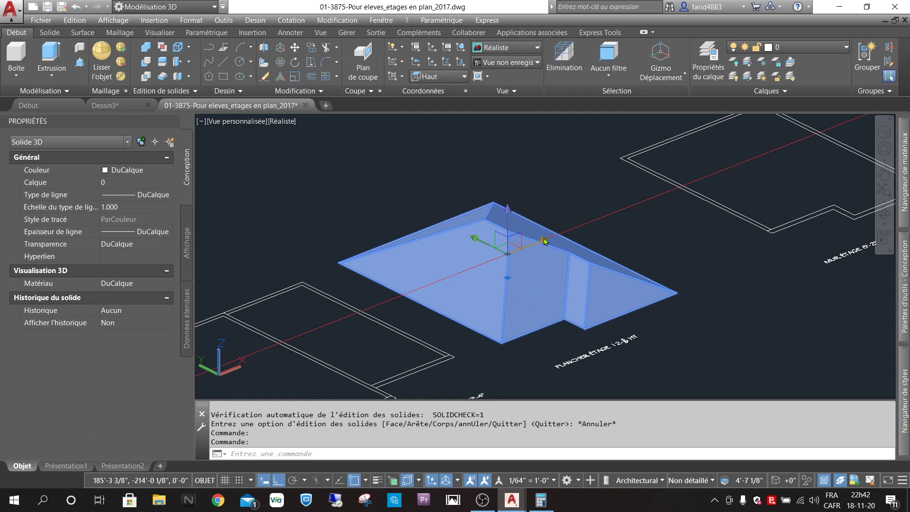
key("Escape")
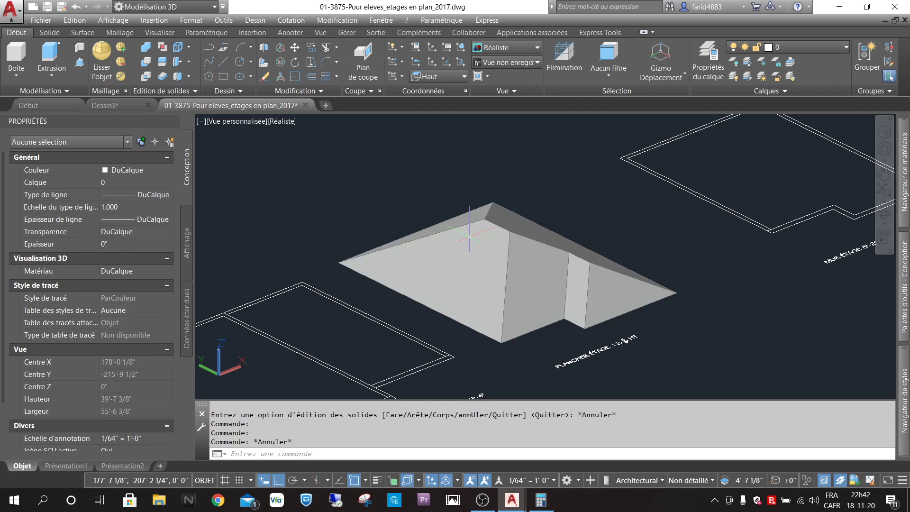
left_click(495, 215)
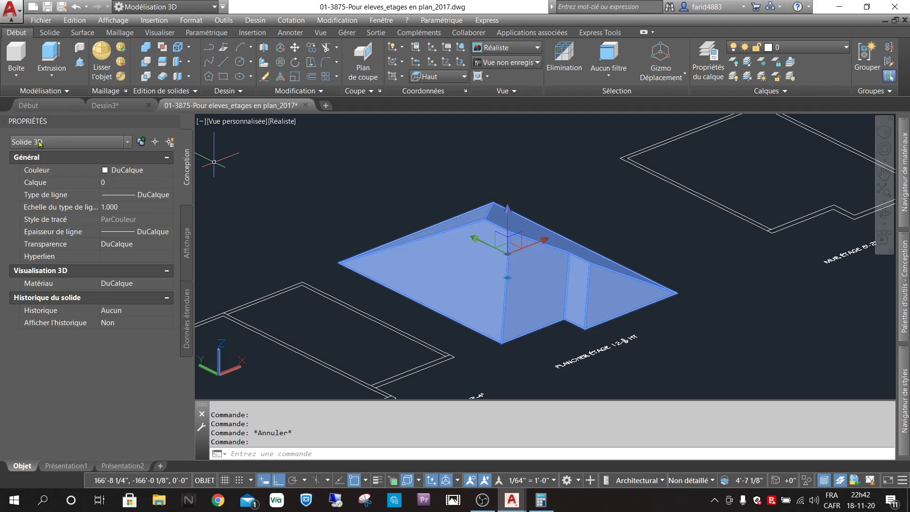
left_click(128, 142)
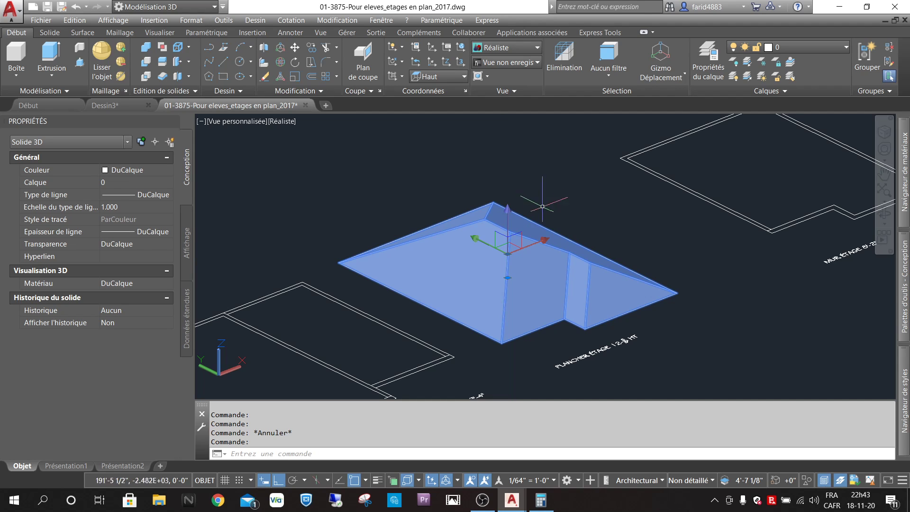
mouse_move(575, 222)
middle_mouse_down("shift")
mouse_move(579, 228)
mouse_move(539, 238)
middle_mouse_up("shift")
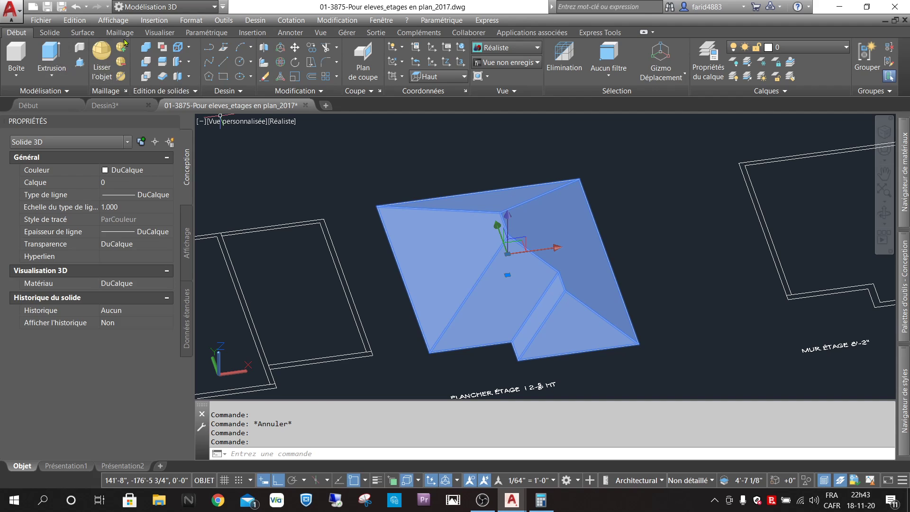
left_click(483, 506)
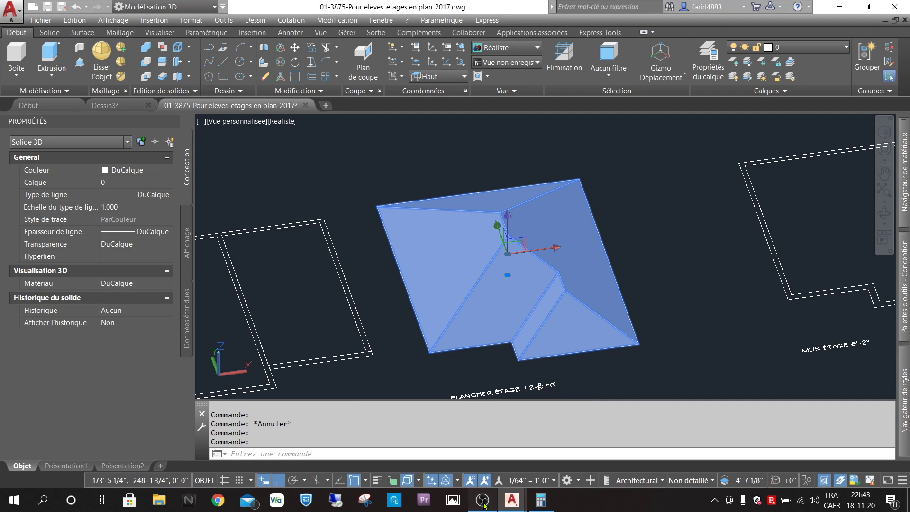